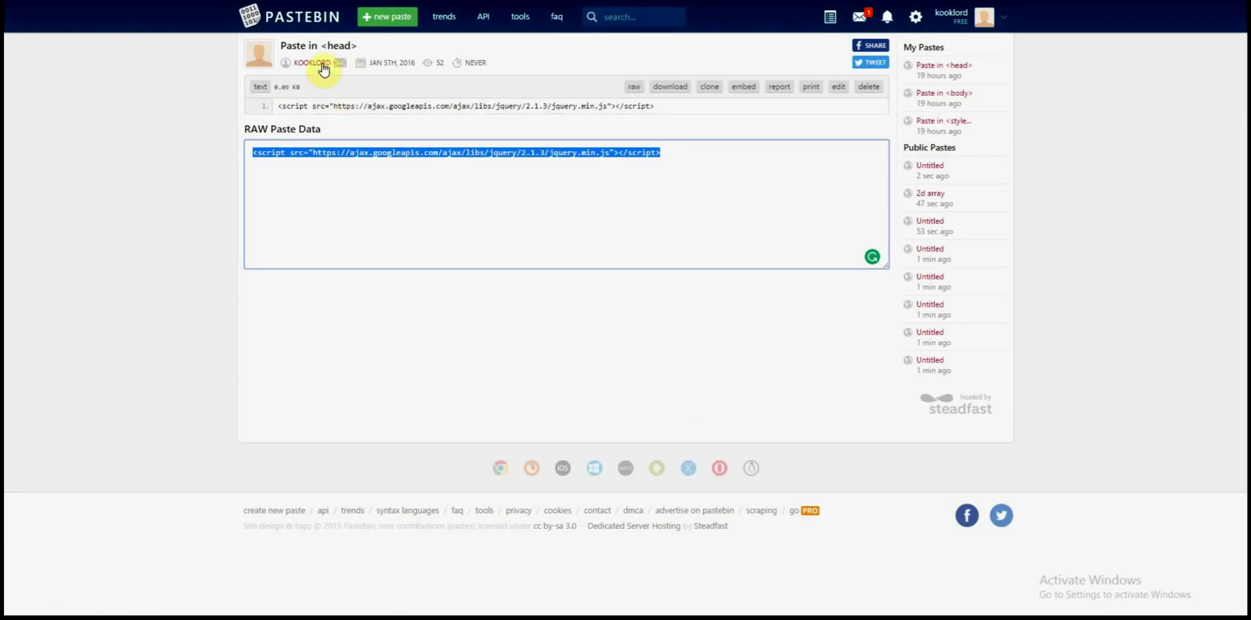
Copy the raw code of the 'Paste in <body>' paste and return to the Tumblr theme editor.
left_click(319, 65)
left_click(307, 133)
left_click(326, 552)
key("ctrl+a")
key("ctrl+Tab")
Paste the Back To Top link and jQuery scroll script on the empty line after <body>.
left_click(70, 330)
left_click(72, 416)
key("ctrl+v")
mouse_move(196, 391)
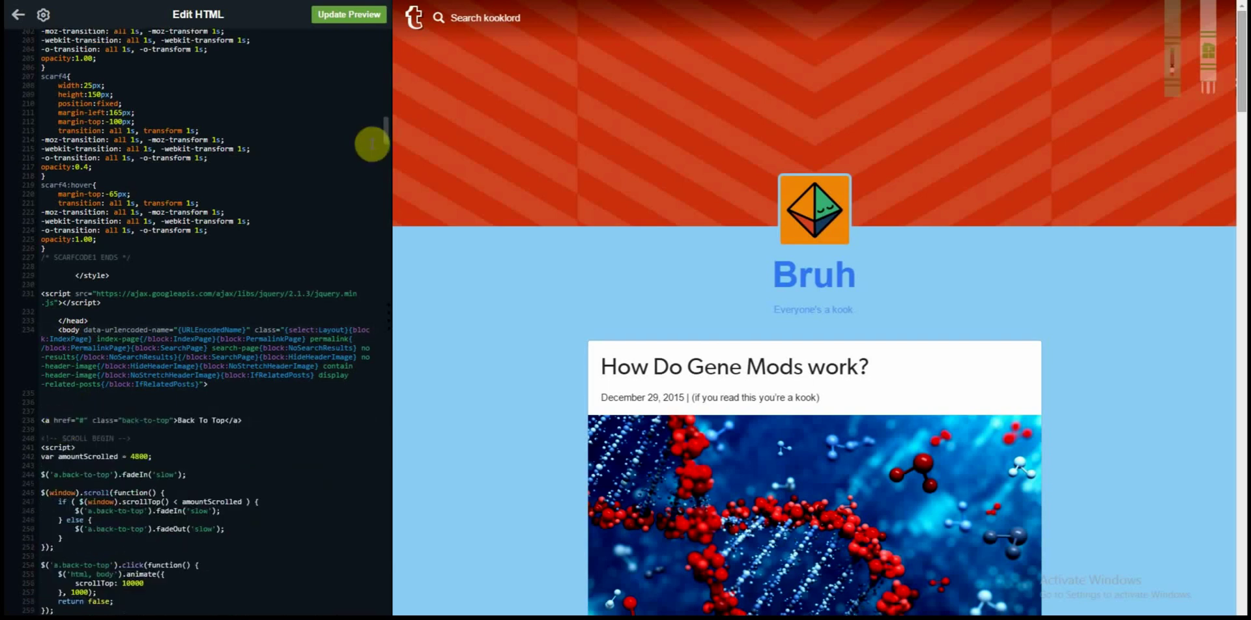
left_click_drag(386, 135, 387, 148)
mouse_move(1239, 67)
left_mouse_down()
mouse_move(1240, 156)
mouse_move(1240, 112)
left_mouse_up()
mouse_move(1239, 99)
left_mouse_down()
mouse_move(1235, 43)
mouse_move(1235, 312)
left_mouse_up()
left_click_drag(1233, 315, 1186, 142)
Update the blog preview, then select all raw CSS in the 'Paste in <style>' paste.
left_click(360, 23)
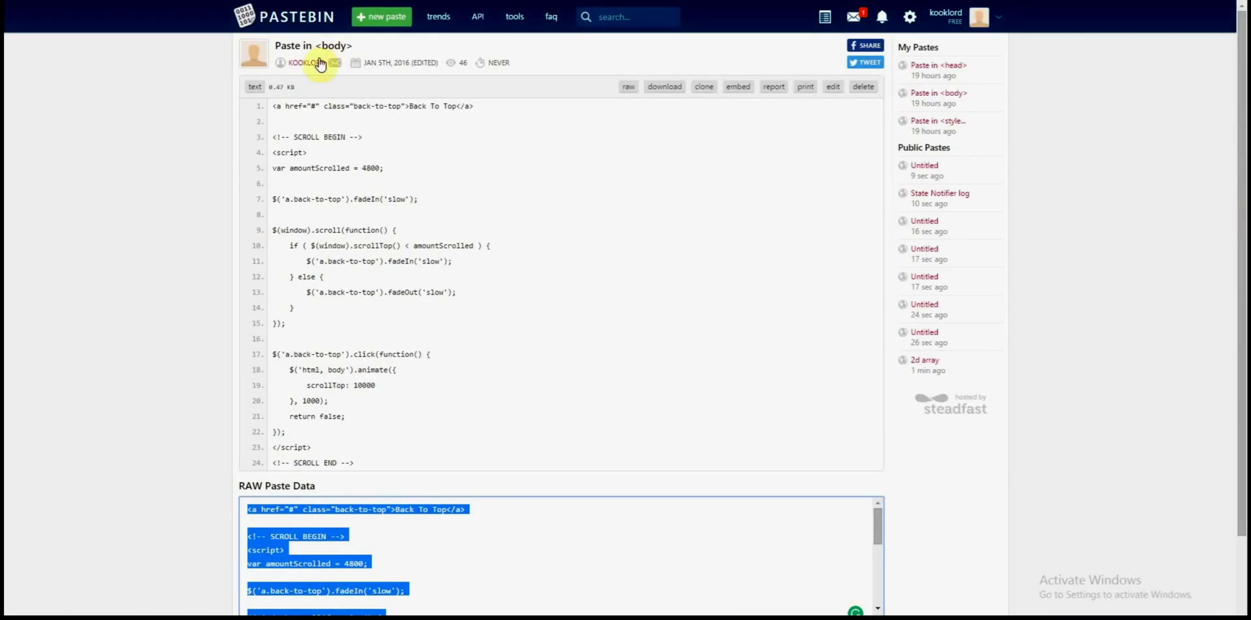
left_click(314, 64)
left_click(305, 156)
left_click(315, 424)
key("ctrl+a")
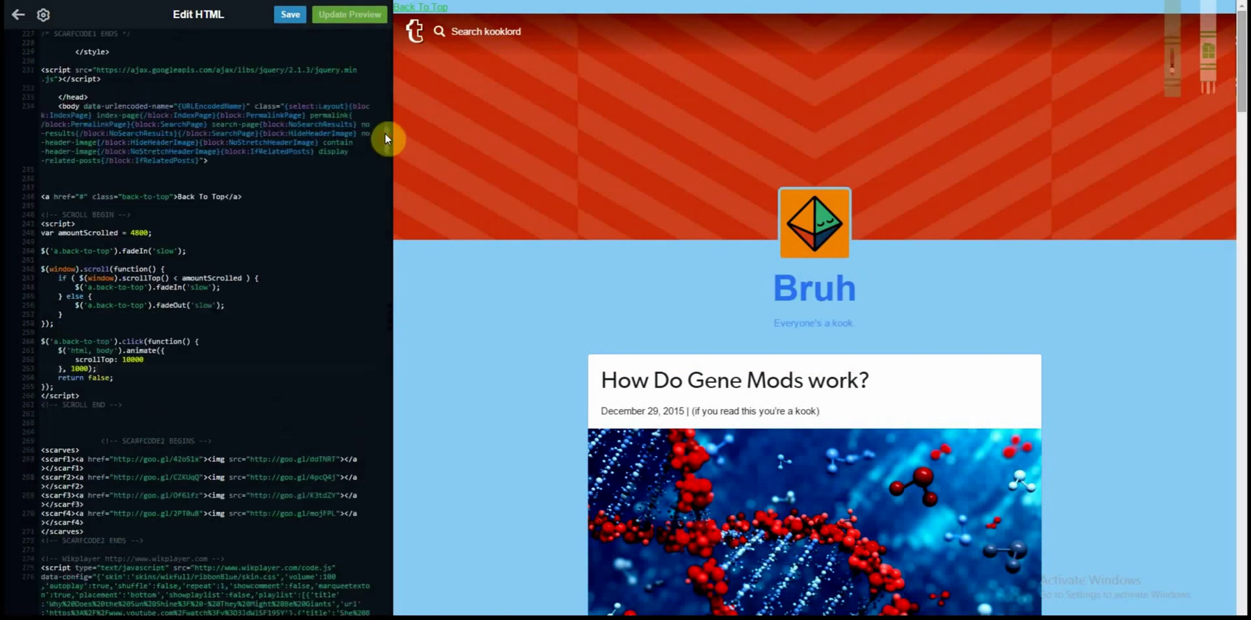
Paste the SCROLL BEGIN back-to-top CSS block into the theme's <style> section and check the arrow image URL.
left_click_drag(384, 142, 384, 129)
left_click_drag(385, 128, 384, 60)
left_click(85, 41)
left_click_drag(385, 64, 387, 84)
key("ctrl+v")
left_click_drag(130, 424, 218, 424)
left_click(209, 424)
left_click(149, 451)
mouse_move(149, 451)
left_mouse_down()
mouse_move(84, 363)
mouse_move(43, 352)
left_mouse_up()
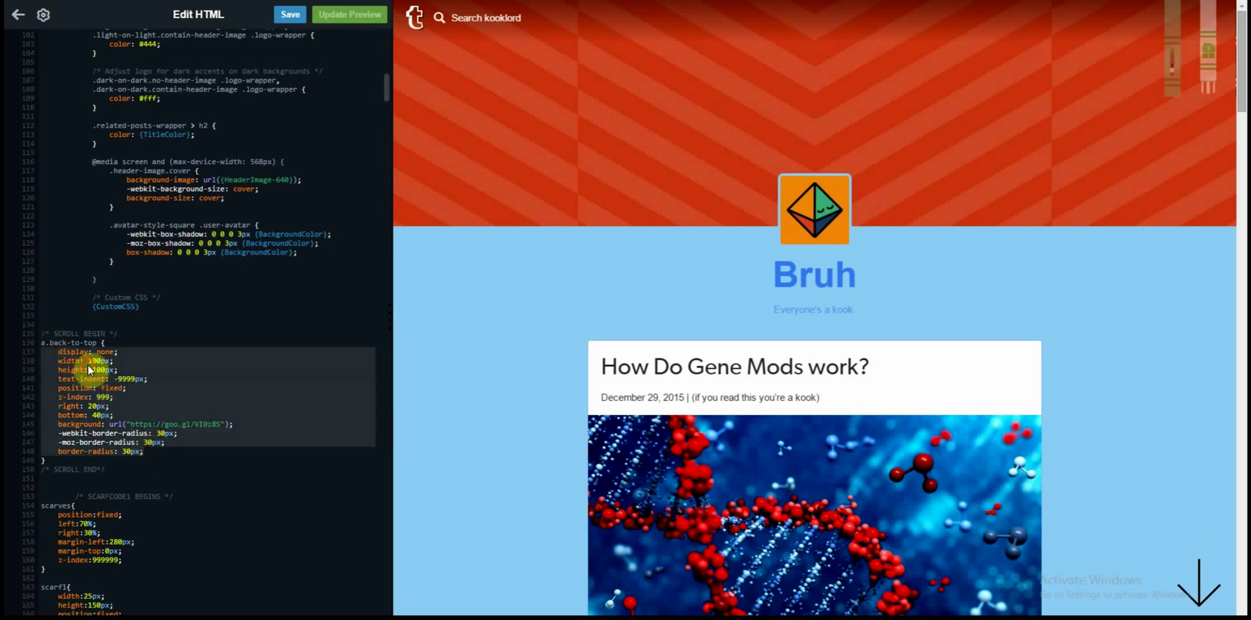